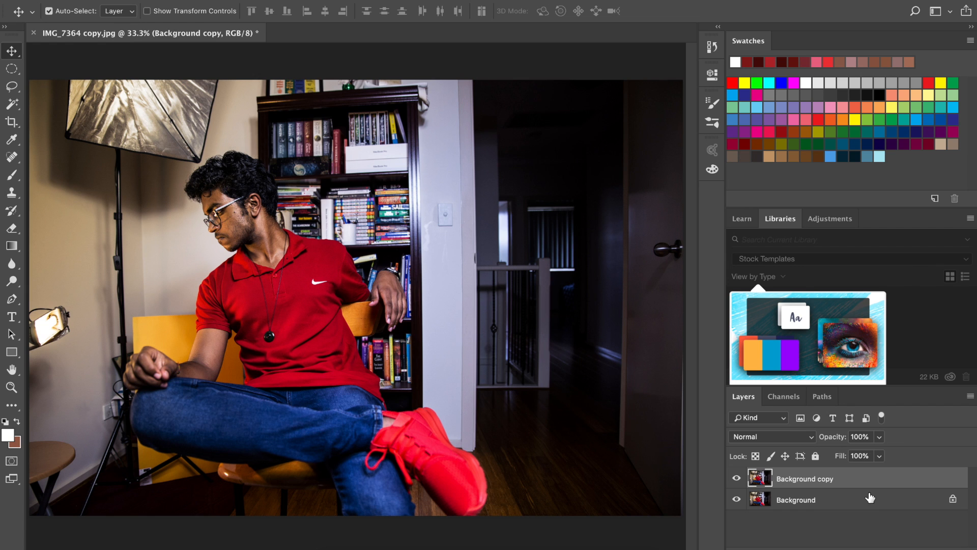
Convert the Background layer to black and white and make the Background copy layer active again.
{"action": "left_click", "coordinate": [839, 504]}
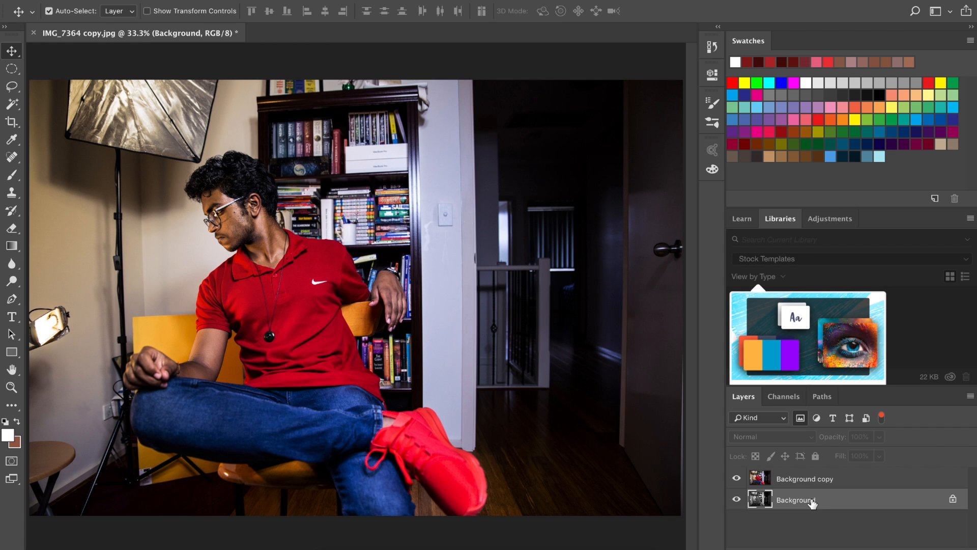
{"action": "left_click", "coordinate": [802, 484]}
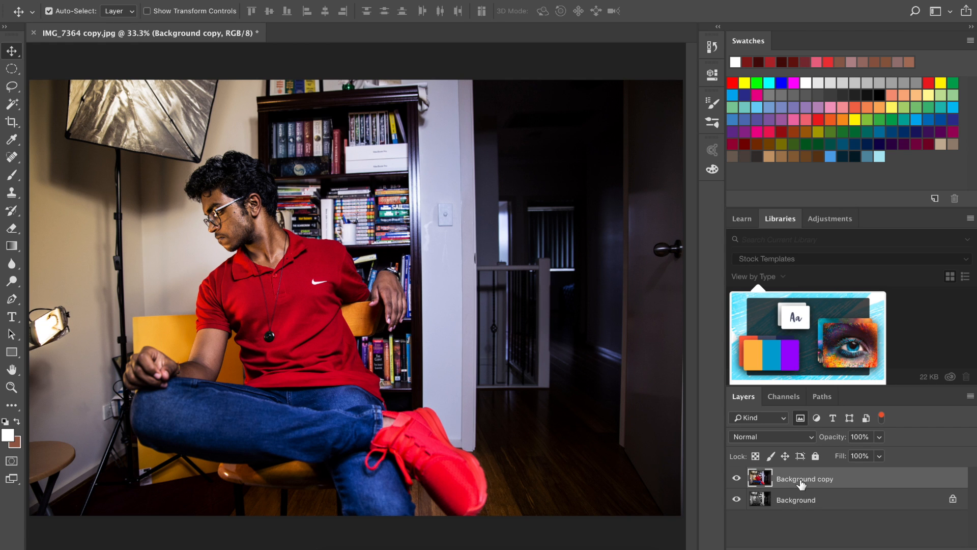
Compare the colour and black-and-white versions by repeatedly hiding and showing the Background copy layer.
{"action": "left_click", "coordinate": [737, 479]}
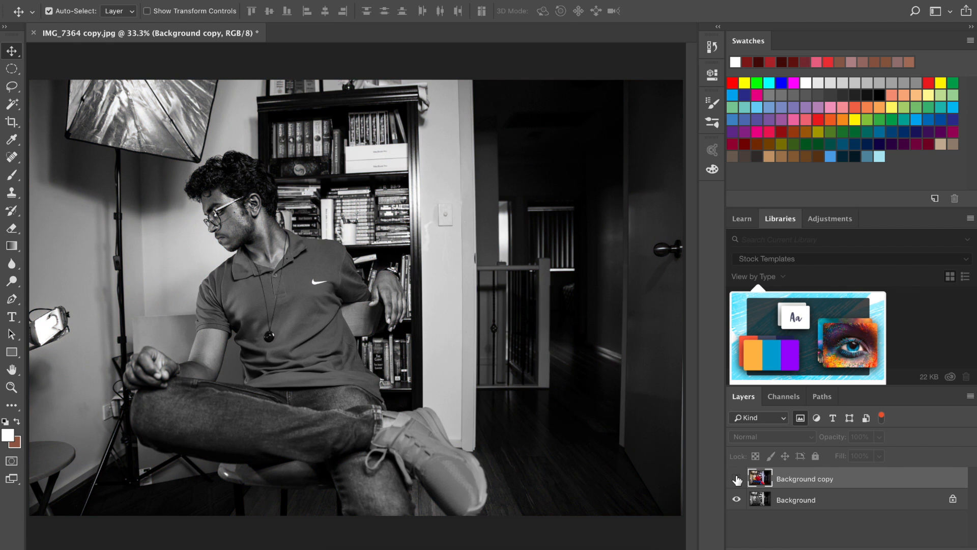
{"action": "left_click", "coordinate": [737, 480]}
{"action": "left_click", "coordinate": [736, 479]}
{"action": "left_click", "coordinate": [737, 479]}
{"action": "left_click", "coordinate": [736, 479]}
{"action": "left_click", "coordinate": [736, 479]}
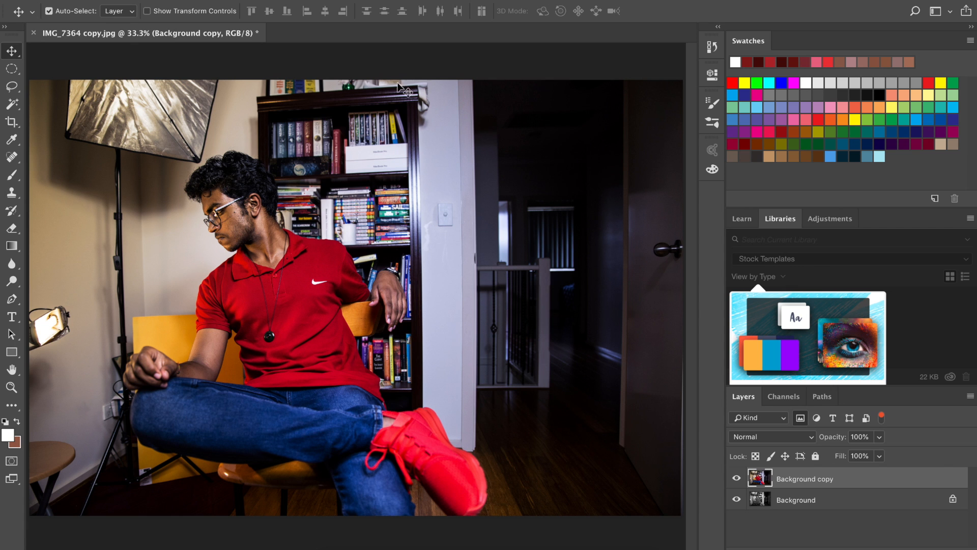
Start a Color Range selection on the Background copy layer using sampled colours and sample the red of the shirt.
{"action": "left_click", "coordinate": [290, 0]}
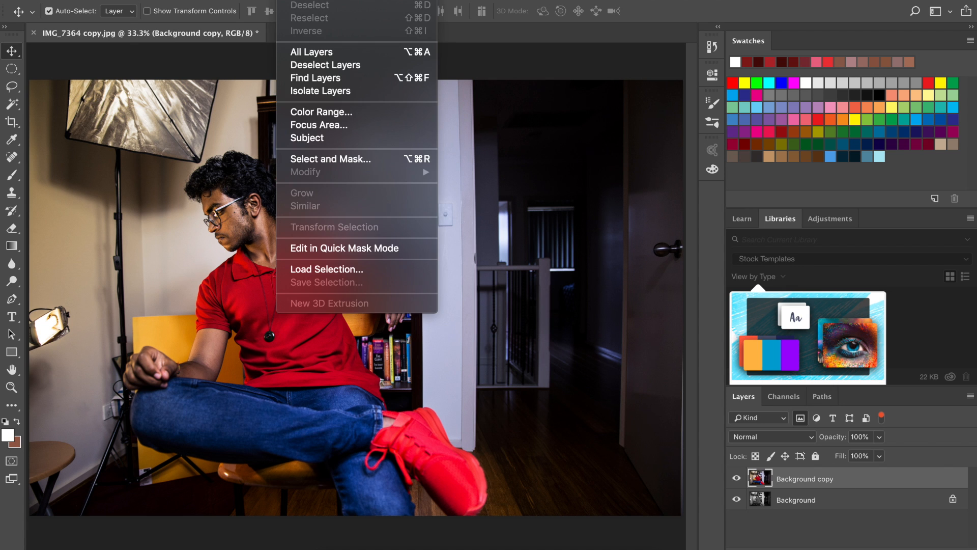
{"action": "left_click", "coordinate": [329, 111]}
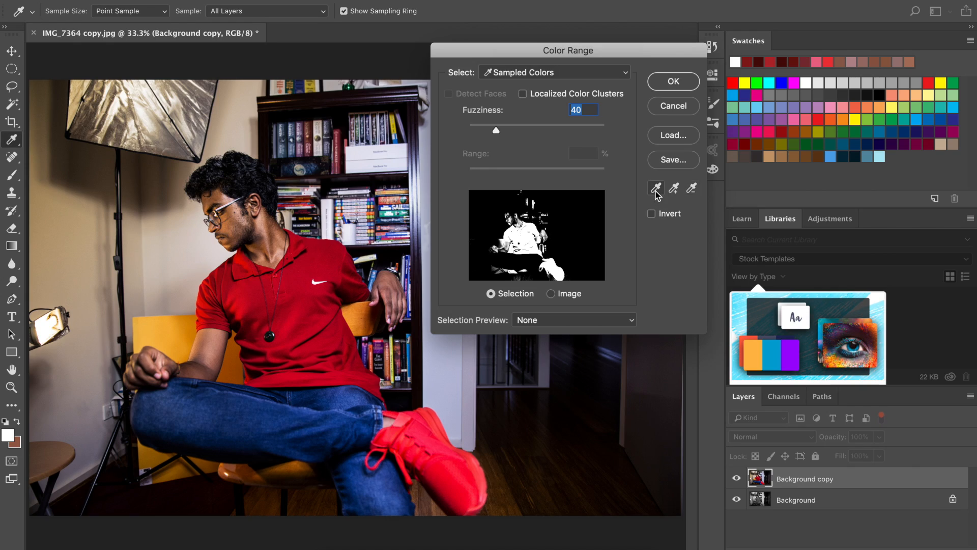
{"action": "left_click", "coordinate": [287, 272]}
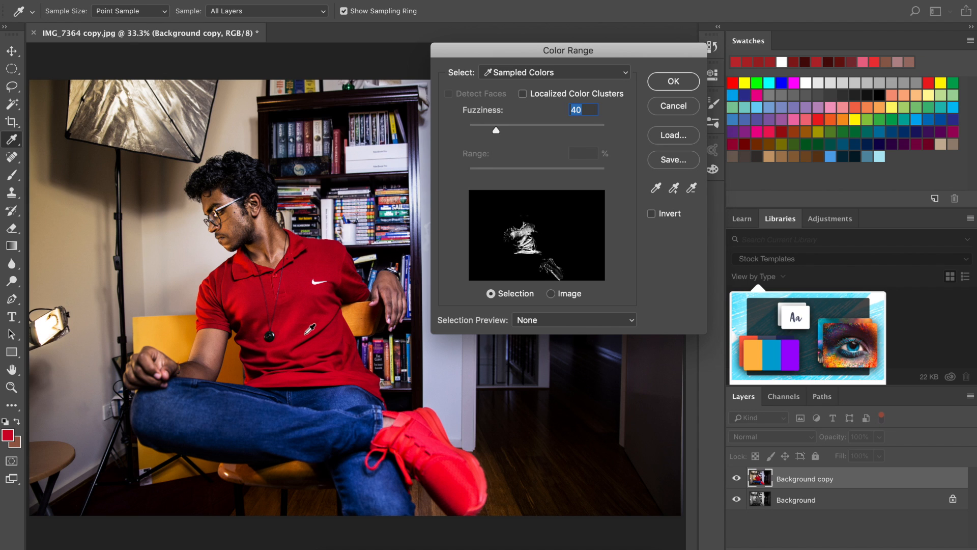
{"action": "left_click", "coordinate": [248, 299]}
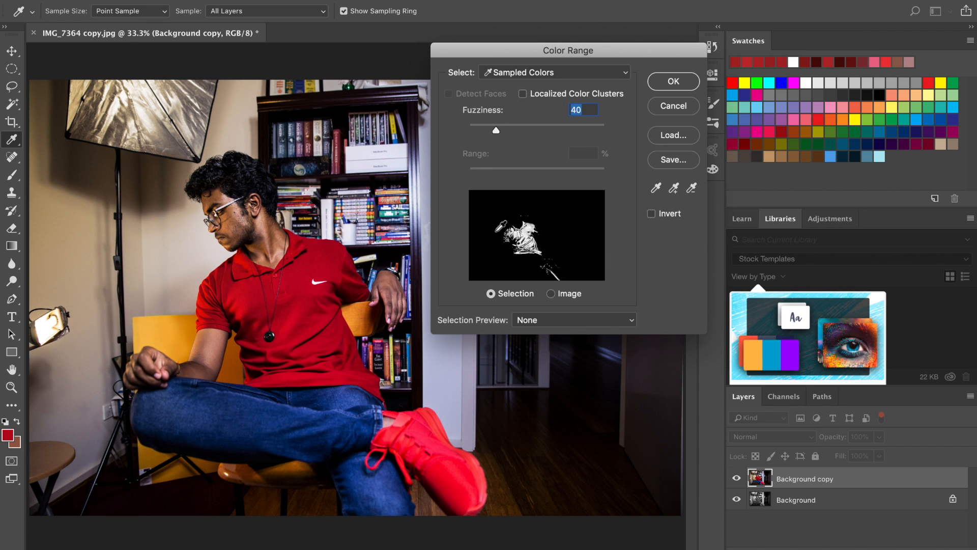
{"action": "left_click", "coordinate": [312, 259]}
{"action": "left_click", "coordinate": [329, 255]}
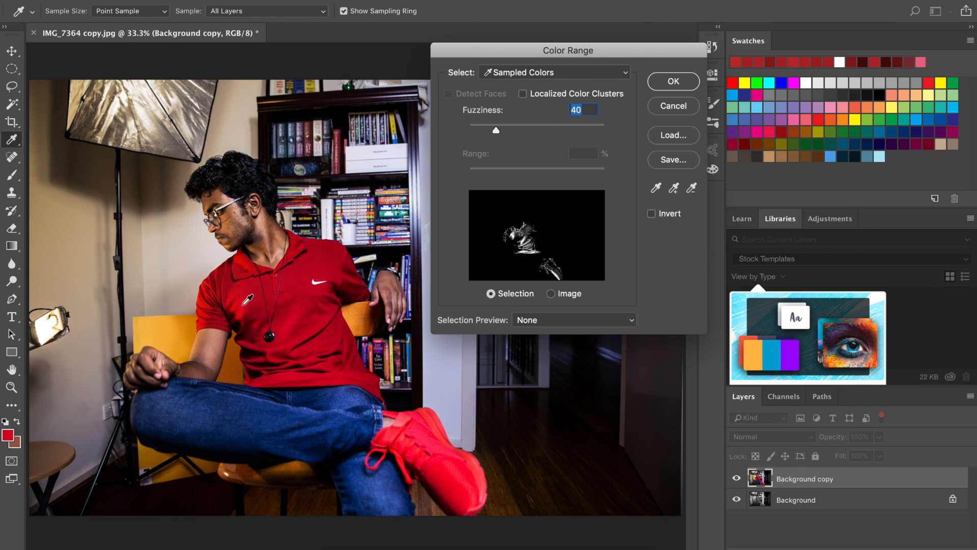
{"action": "left_click", "coordinate": [225, 285]}
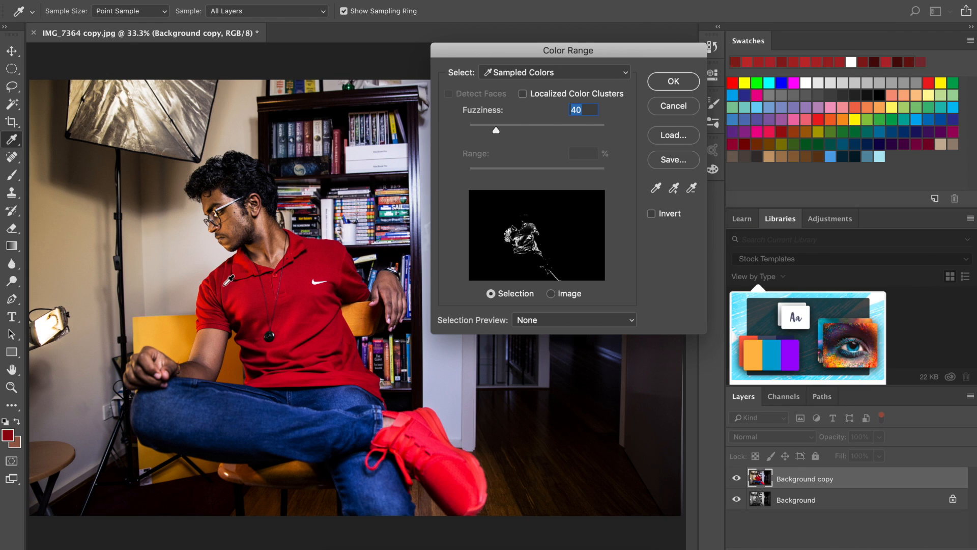
{"action": "left_click", "coordinate": [299, 270]}
{"action": "left_click", "coordinate": [317, 306]}
{"action": "left_click", "coordinate": [317, 310]}
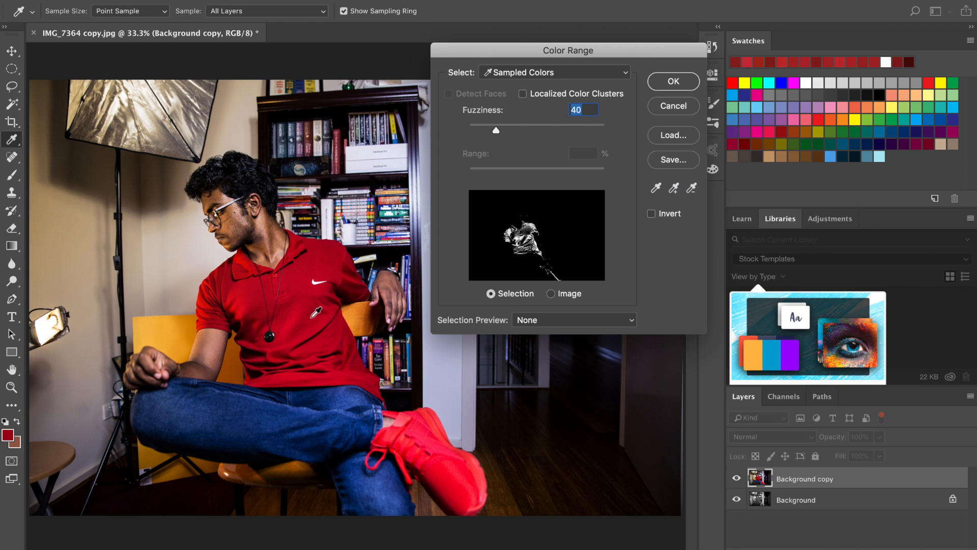
{"action": "left_click", "coordinate": [342, 347]}
{"action": "left_click", "coordinate": [343, 272]}
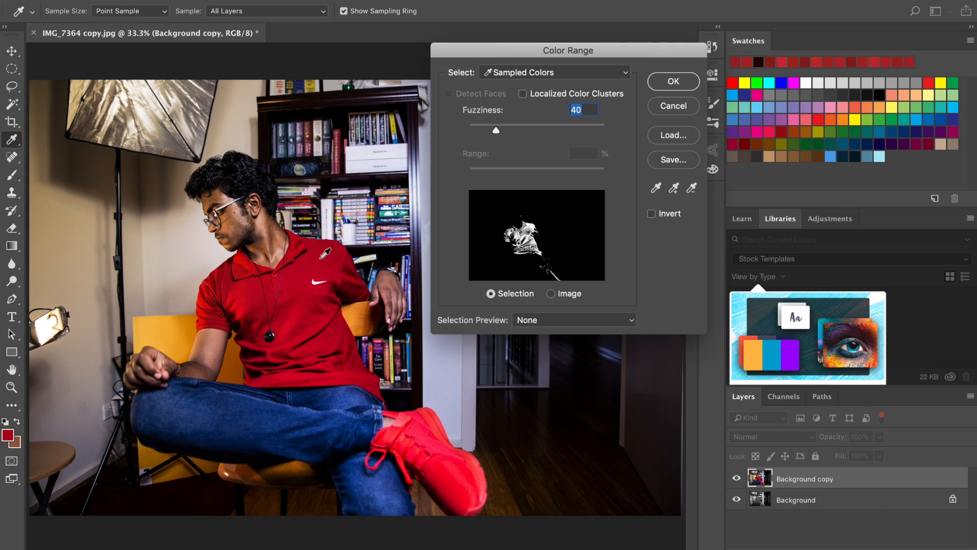
{"action": "left_click", "coordinate": [321, 257]}
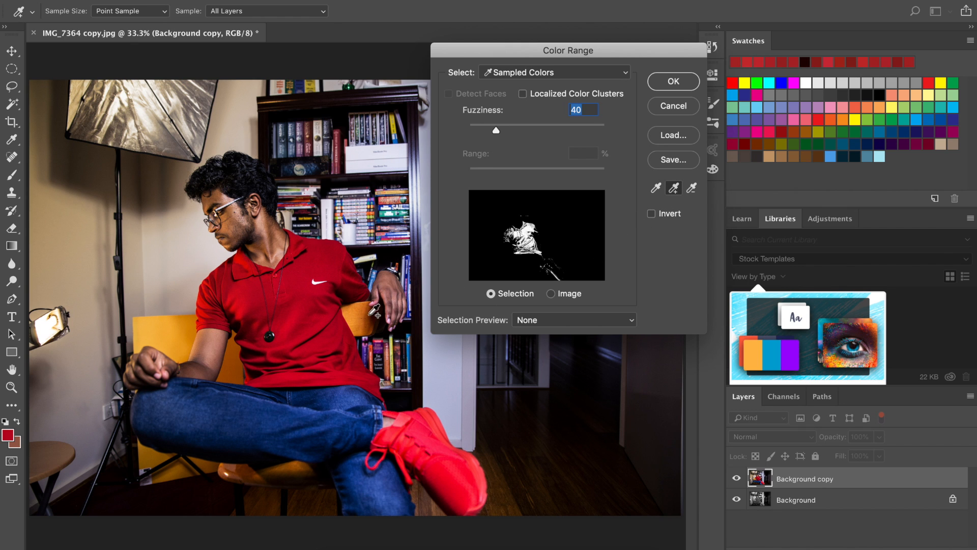
Add the red shoe and more of the shirt's red shades to the sampled colours and apply the Color Range selection.
{"action": "left_click", "coordinate": [430, 433]}
{"action": "left_click", "coordinate": [448, 480]}
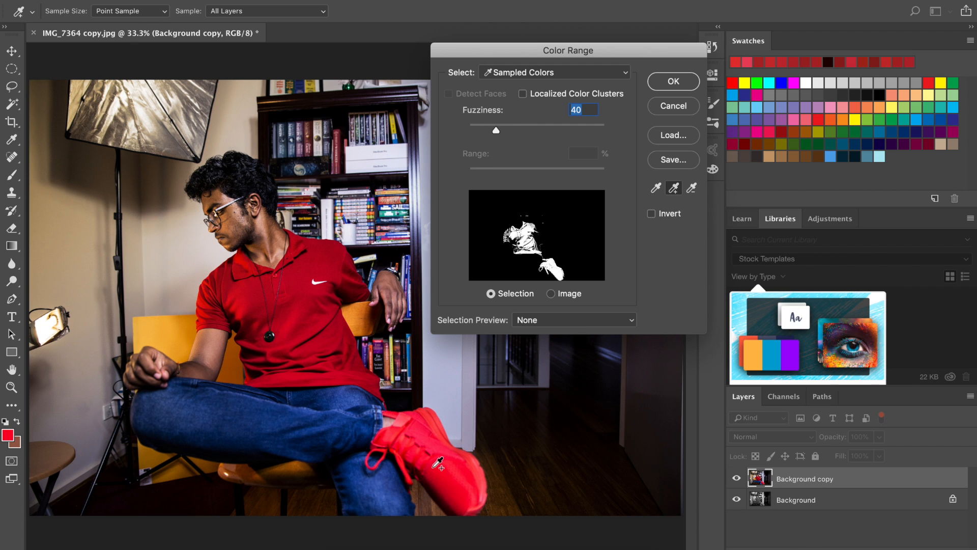
{"action": "left_click", "coordinate": [344, 269]}
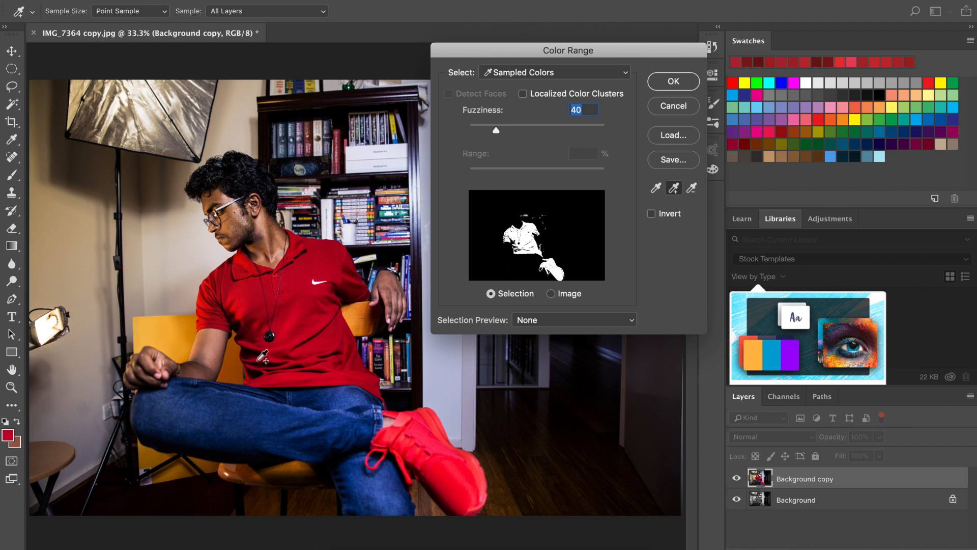
{"action": "left_click", "coordinate": [252, 376]}
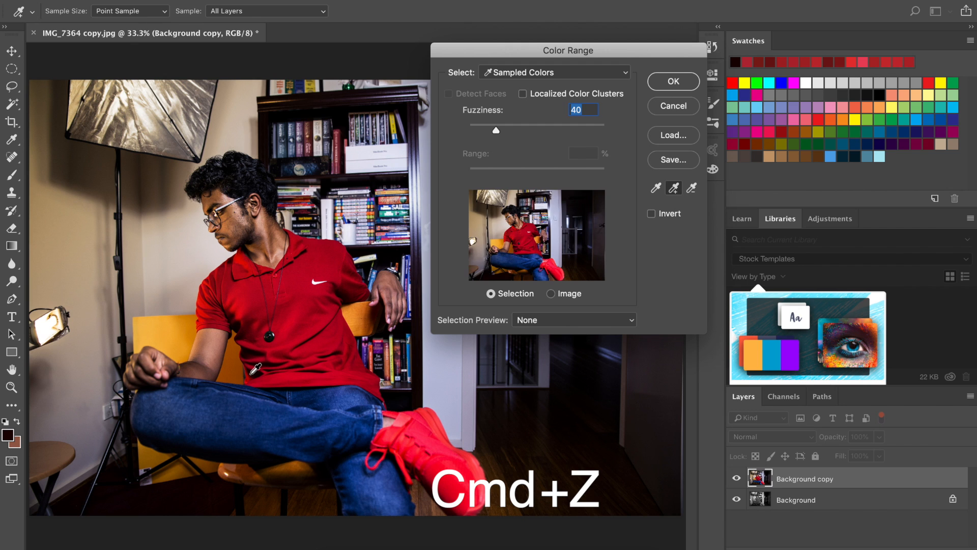
{"action": "key", "text": "super+z"}
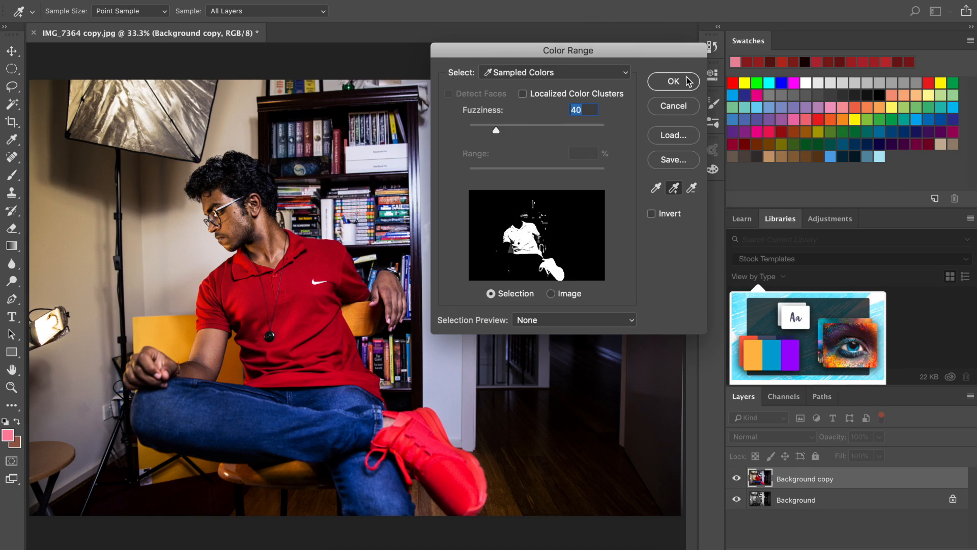
{"action": "left_click", "coordinate": [677, 81]}
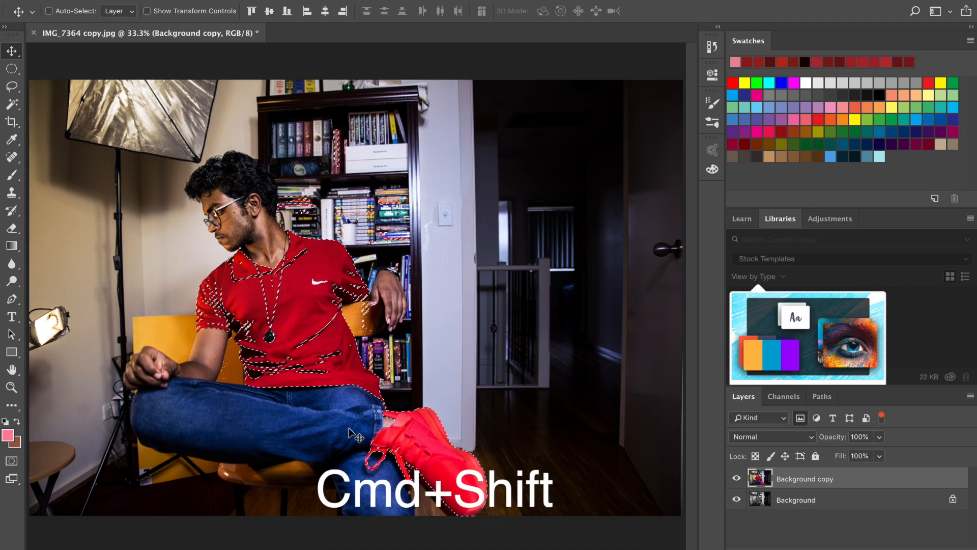
Invert the selection and delete everything except the red areas from the Background copy layer.
{"action": "key", "text": "shift+super+i"}
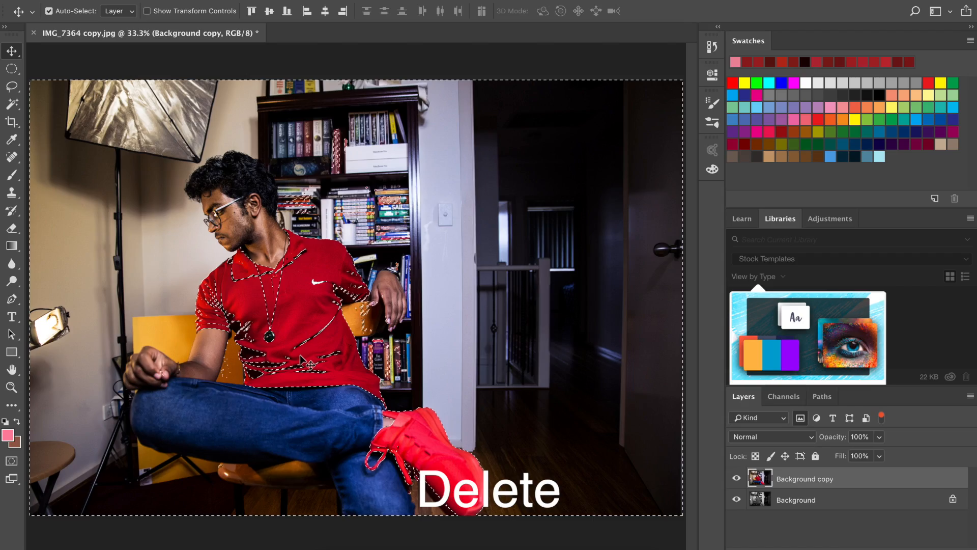
{"action": "key", "text": "Delete"}
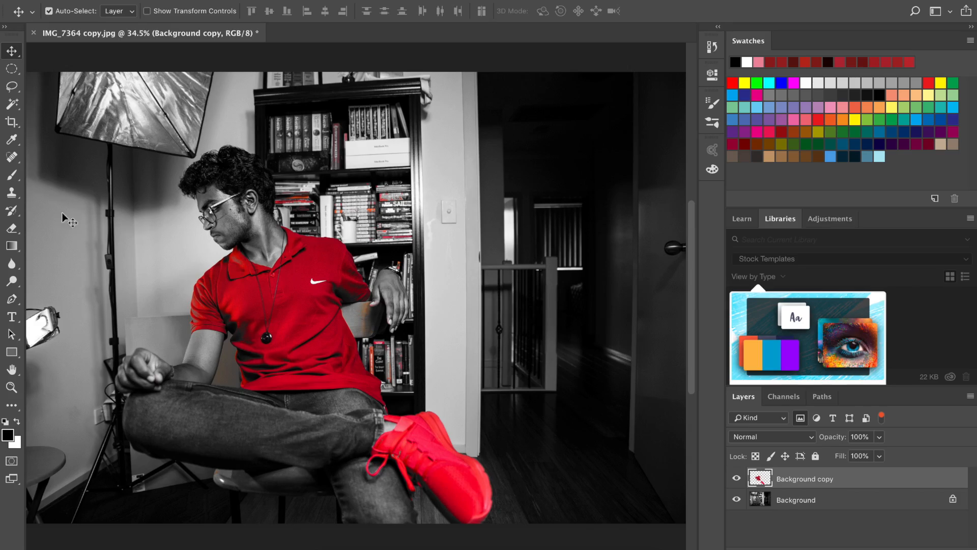
Switch to the Eraser tool with the Background copy layer active.
{"action": "key", "text": "e"}
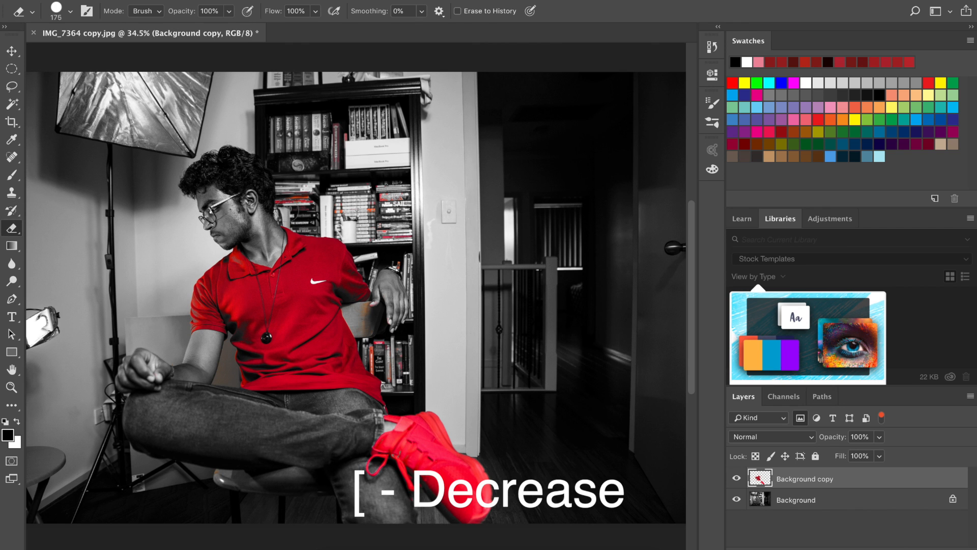